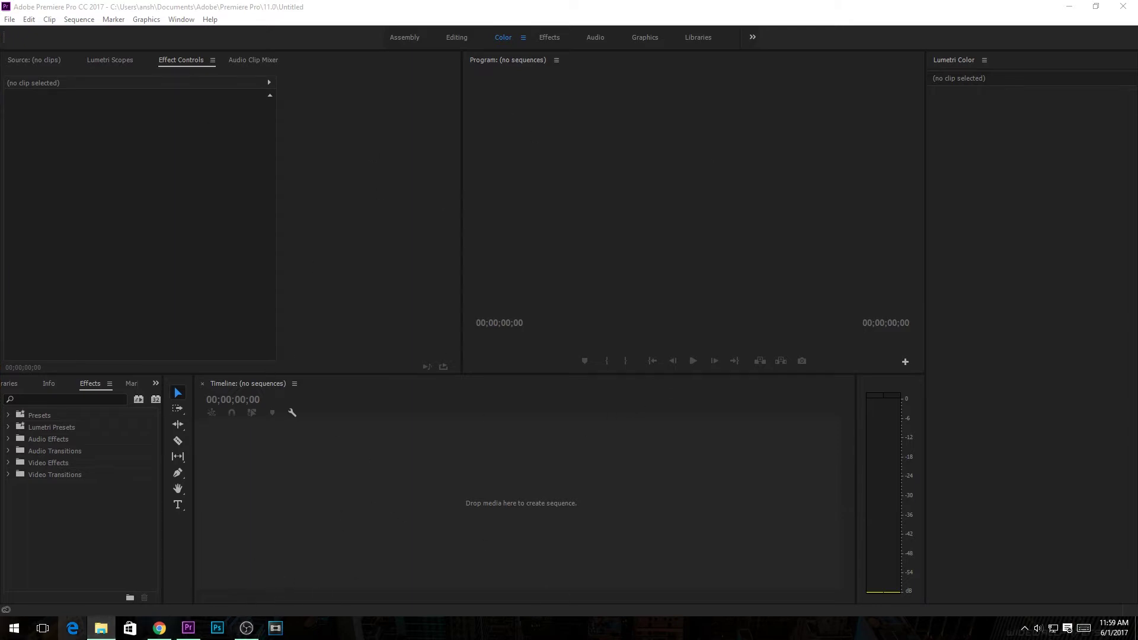
Step: Create a sequence from MVI_2096.mp4 and move to a frame about 28 seconds in
drag(359, 397, 585, 440)
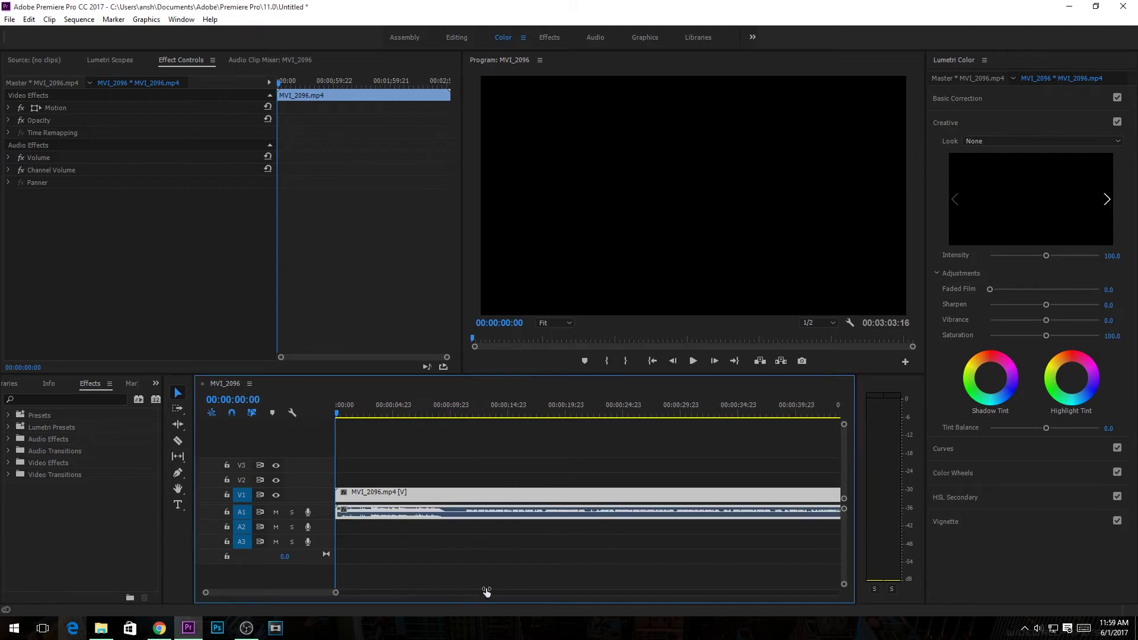
drag(640, 594, 458, 592)
click(437, 415)
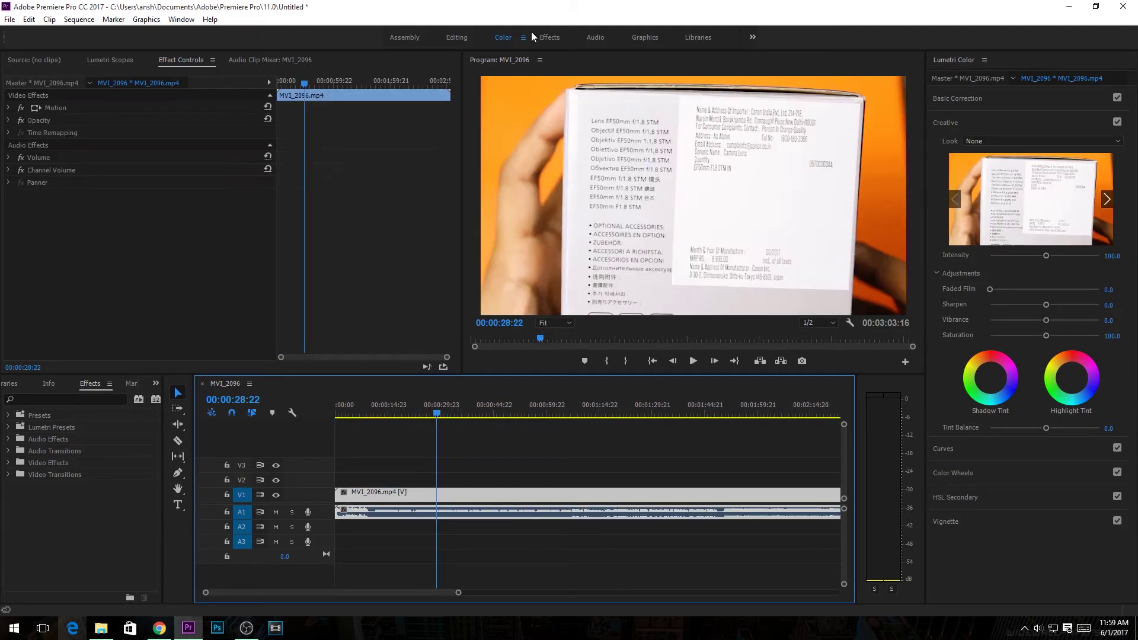
Step: Apply Lumetri Color to the clip with a pink highlight tint, then return to the sequence start
click(991, 378)
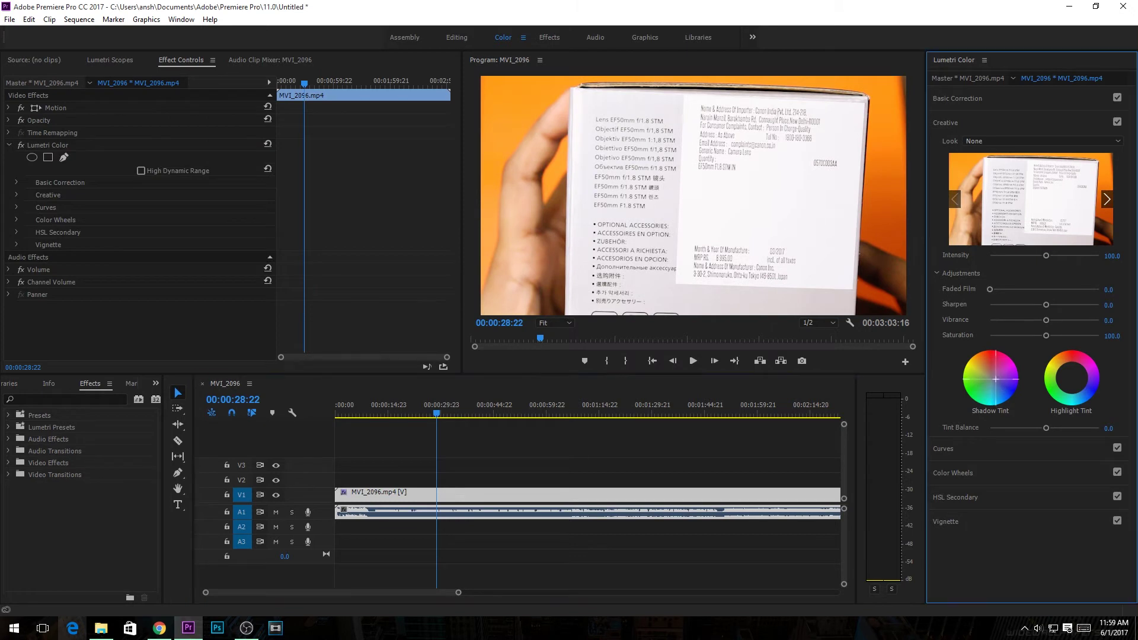
click(1070, 369)
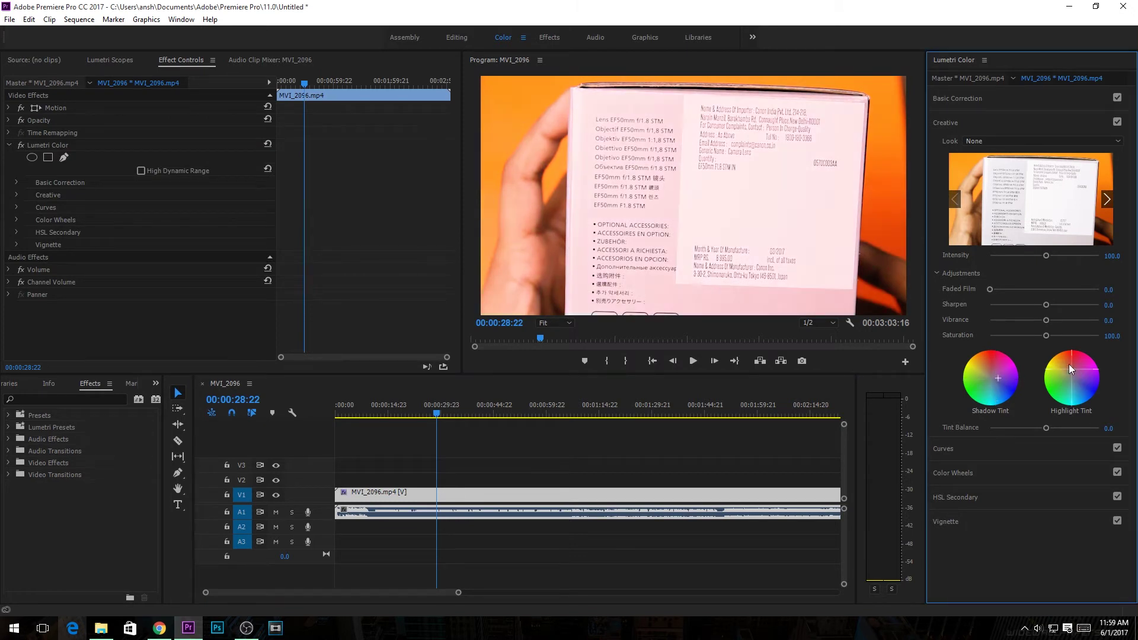
click(449, 428)
click(386, 493)
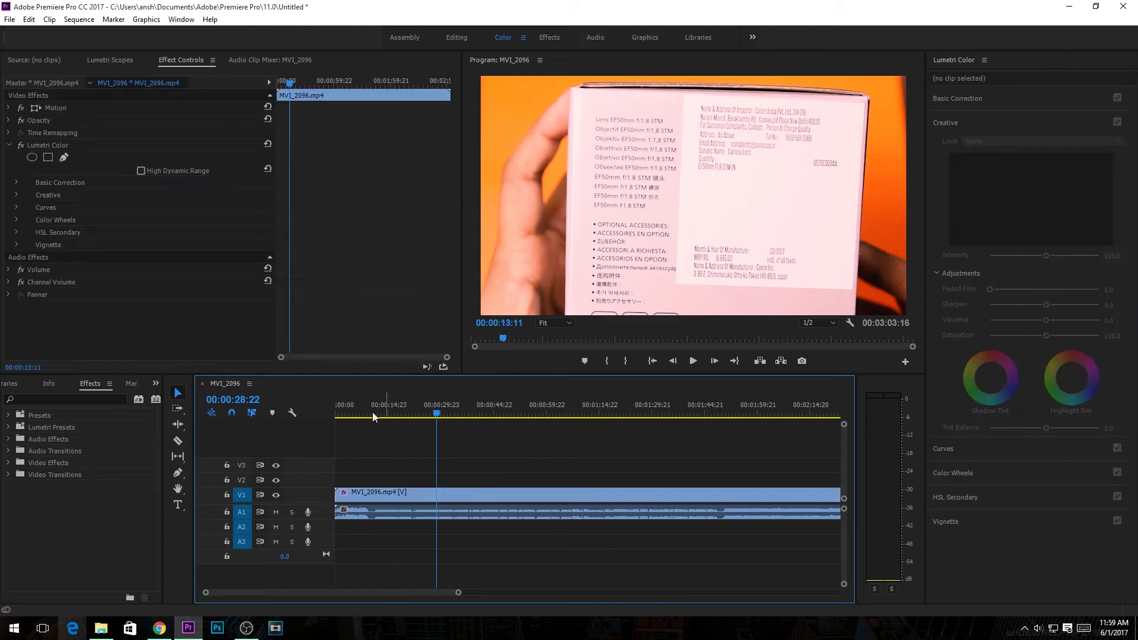
key(Home)
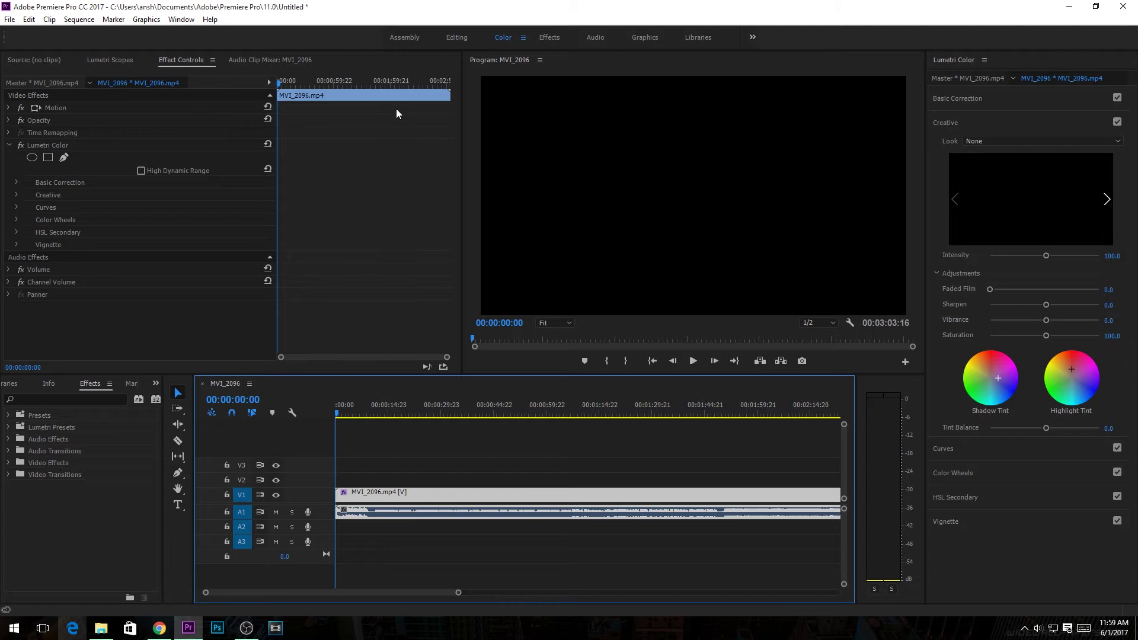
Step: Turn on High Dynamic Range in Lumetri Color and play the sequence to preview the grade
click(142, 171)
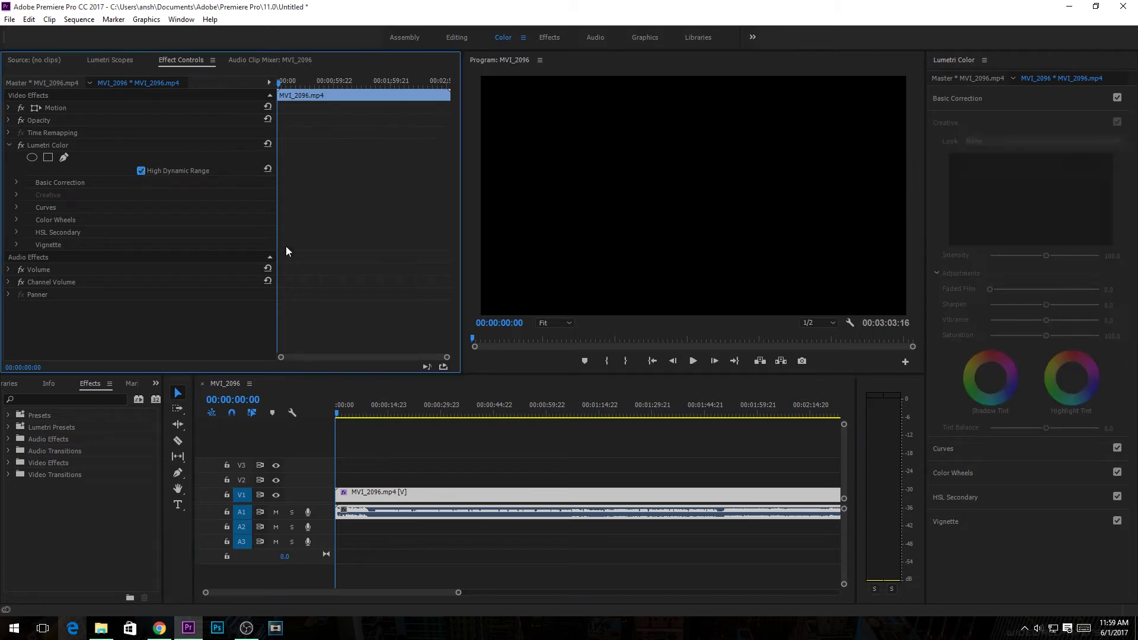
click(367, 413)
key(space)
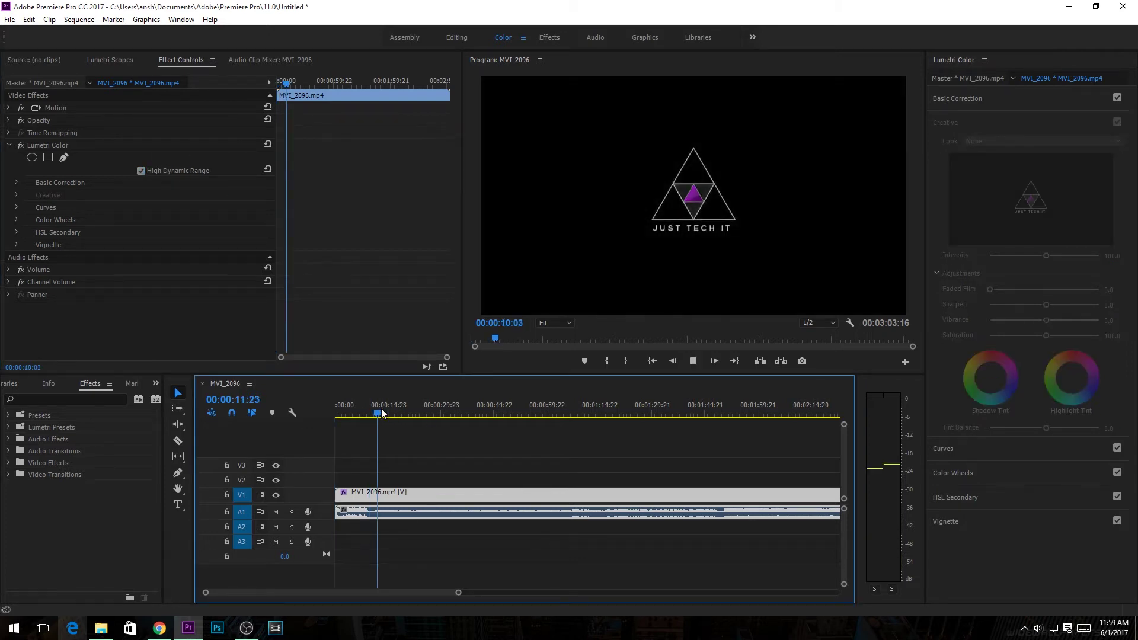
click(541, 415)
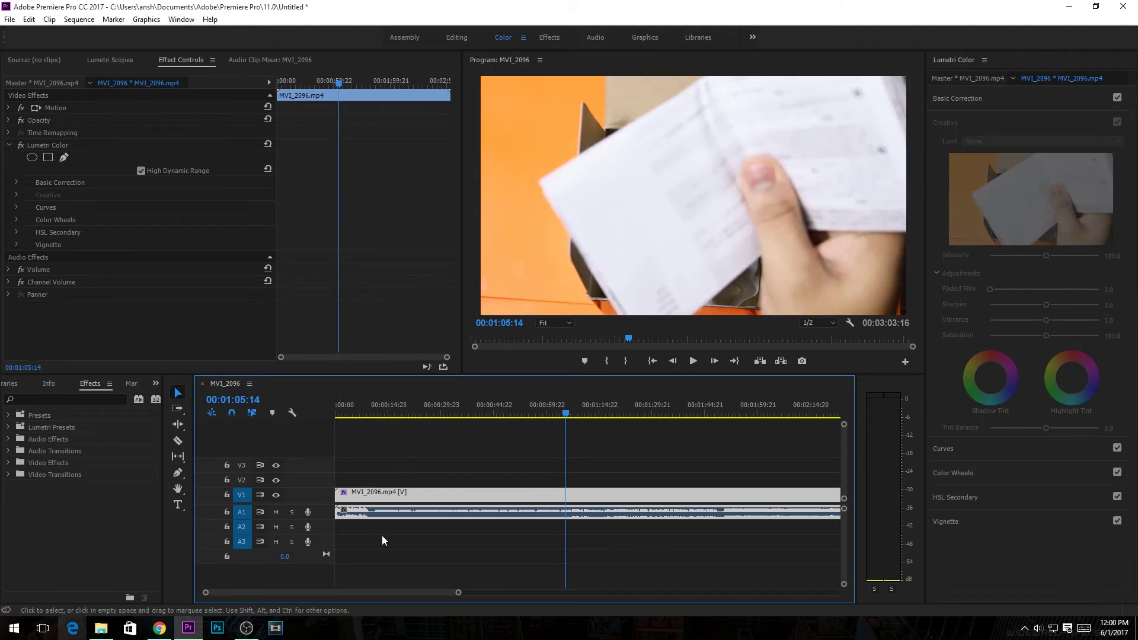
Step: Shift the MVI_2096 clip along the timeline, then move it back to the sequence start
drag(458, 592, 620, 593)
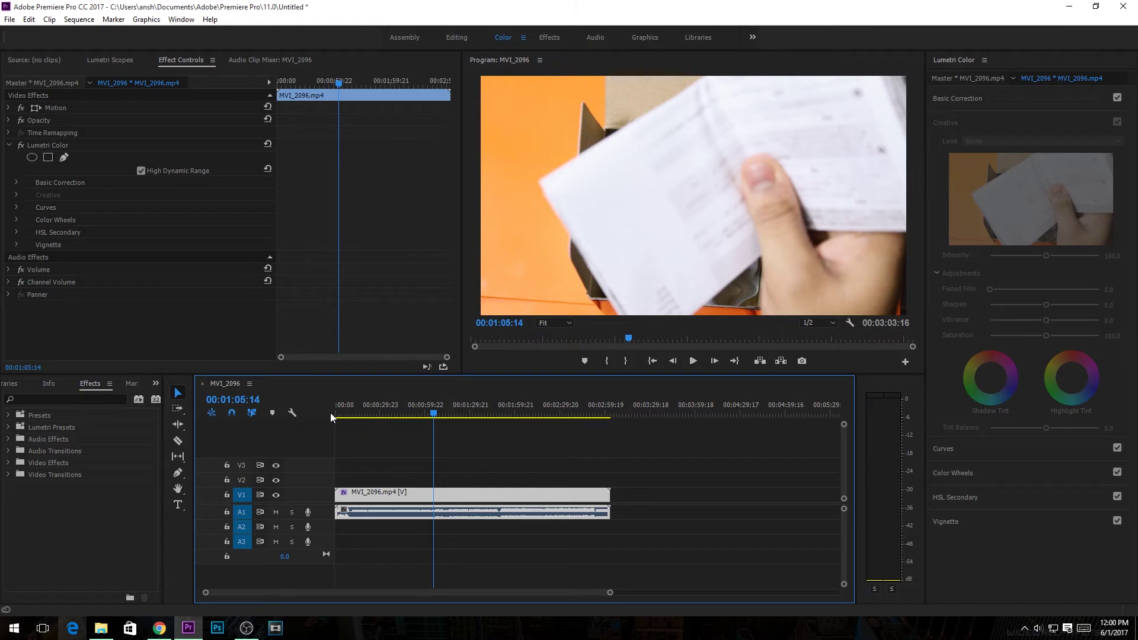
drag(356, 493, 394, 492)
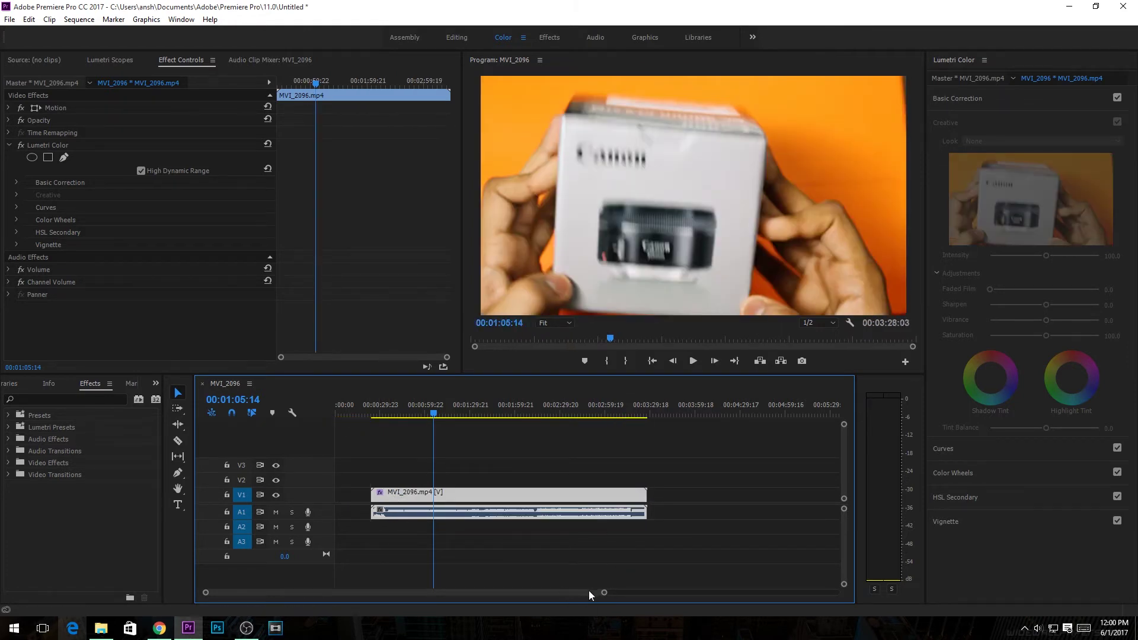
drag(589, 593, 629, 593)
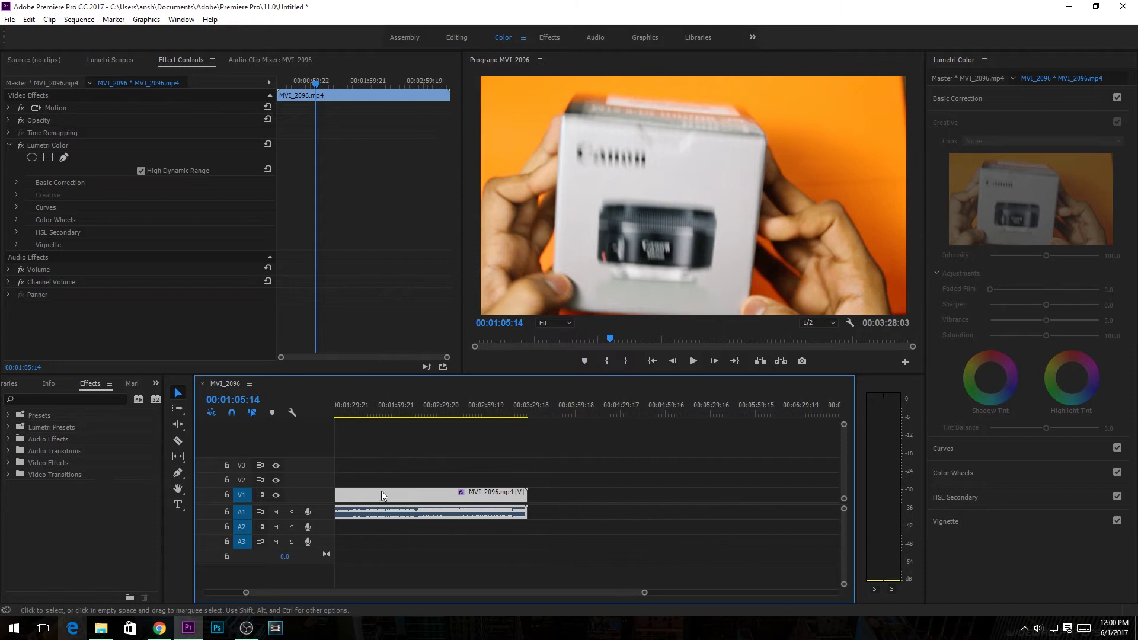
drag(388, 592, 347, 592)
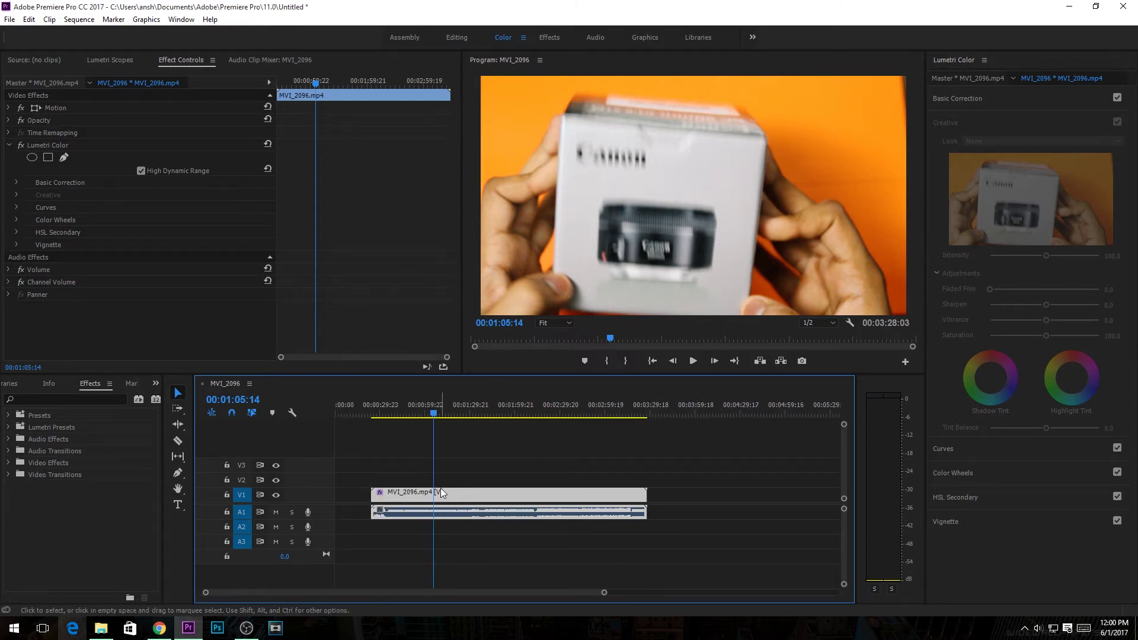
drag(401, 495, 355, 498)
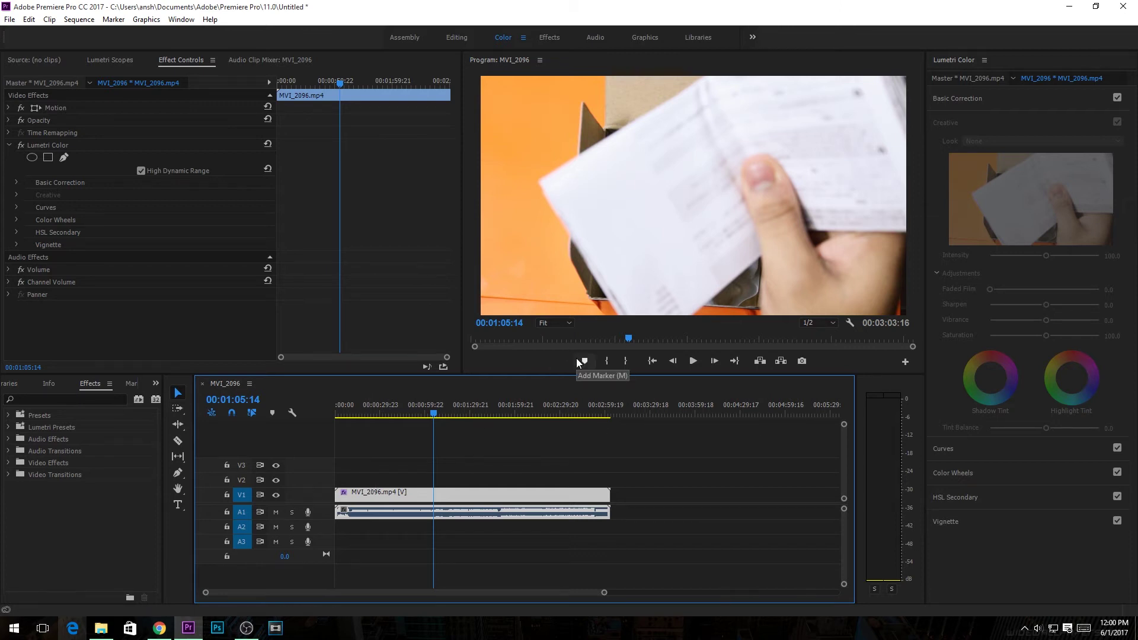
Step: Open the export settings with Ctrl+M, then close them without exporting
key(ctrl+m)
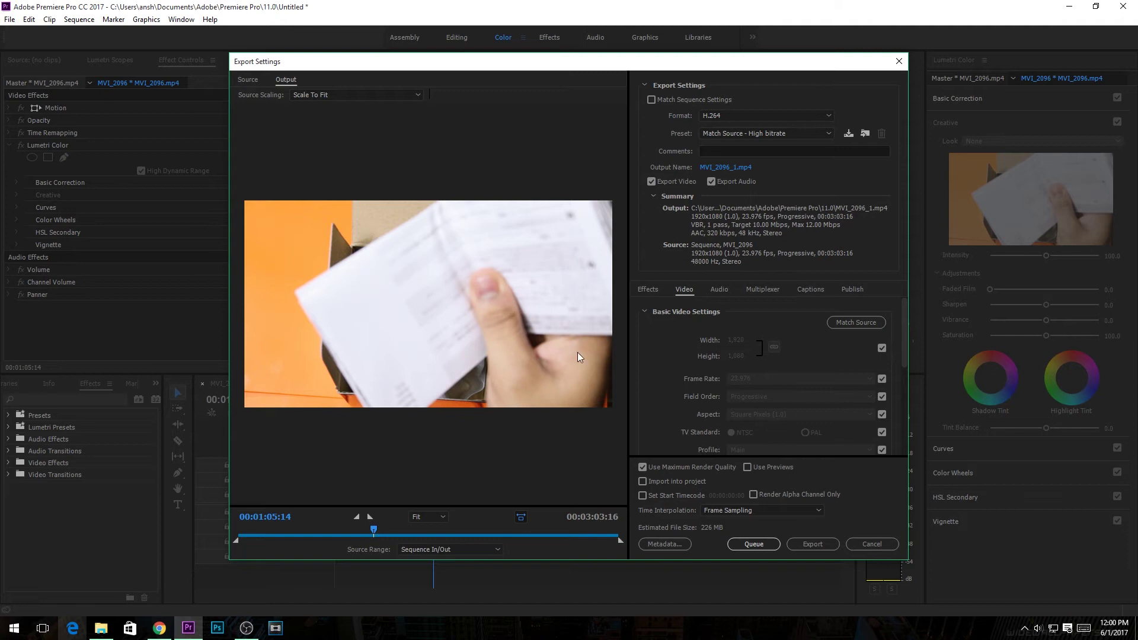
click(870, 545)
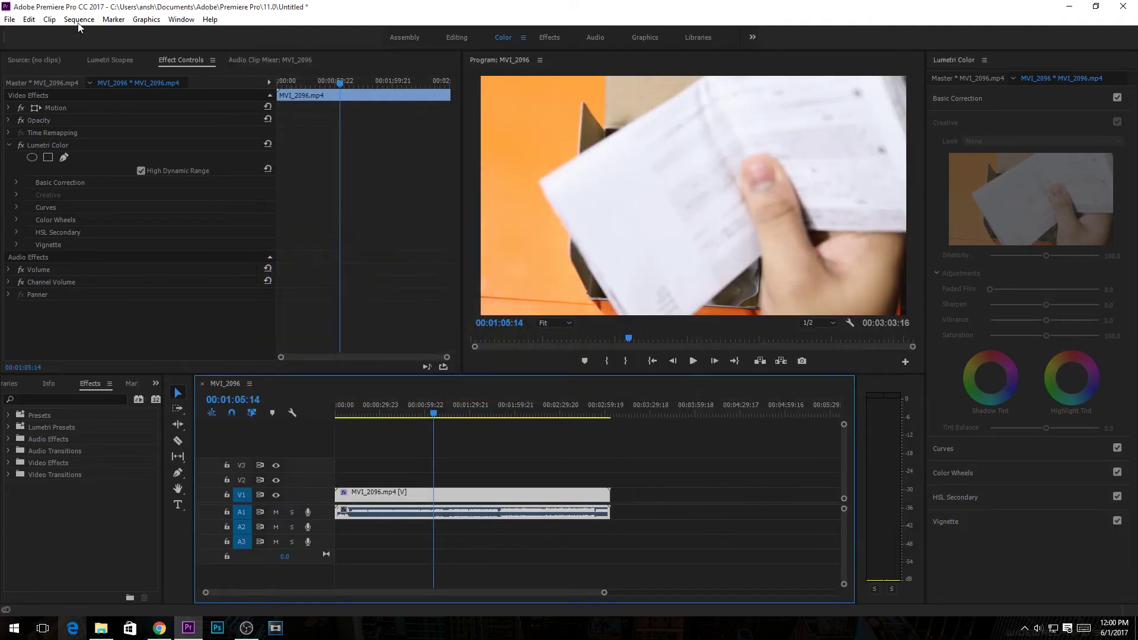
Step: Reopen the Export Settings dialog through File > Export > Media
click(9, 21)
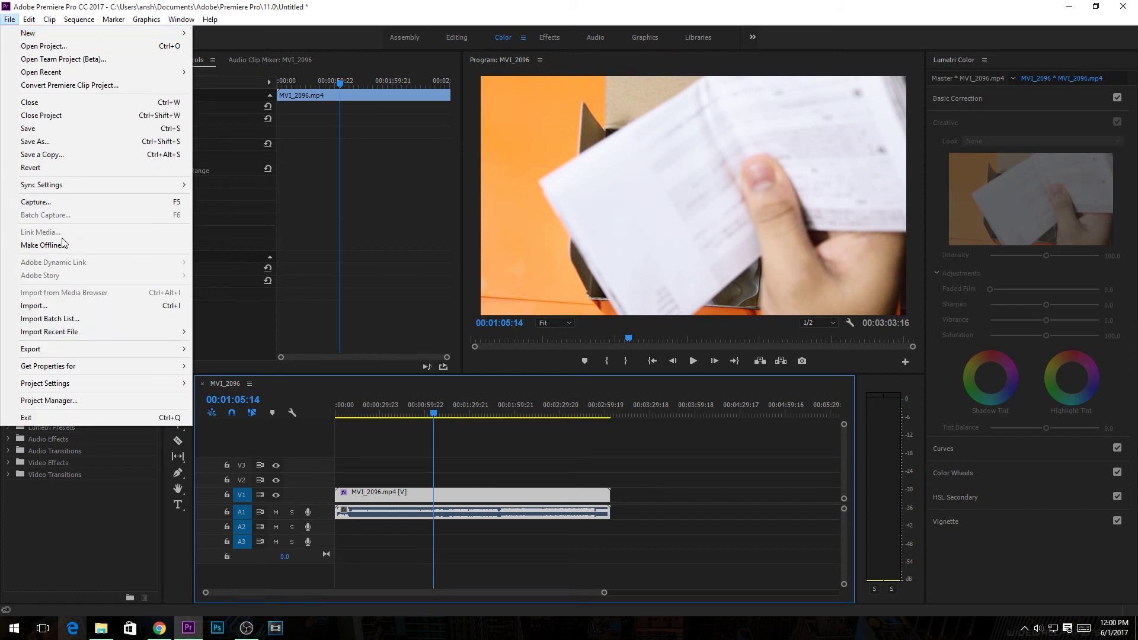
mouse_move(41, 355)
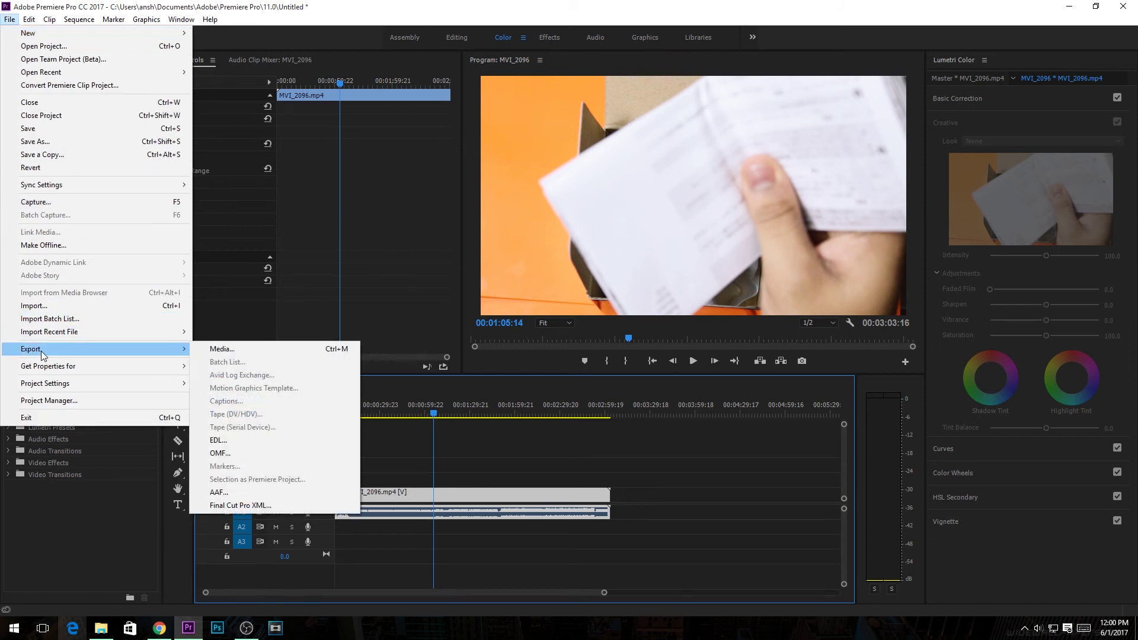
click(223, 350)
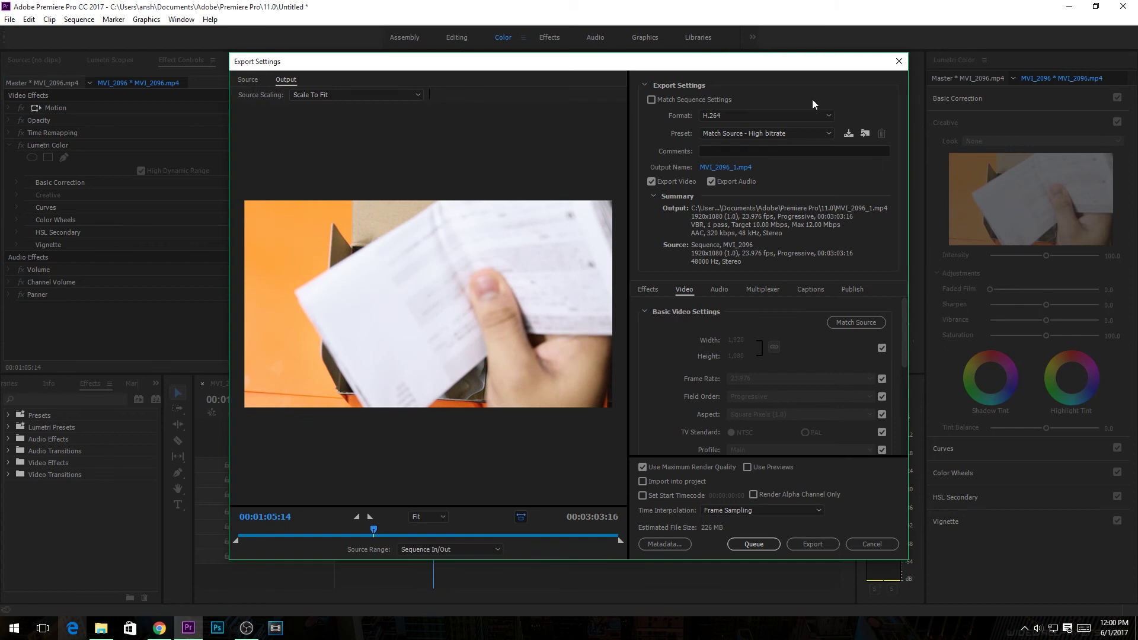
click(728, 117)
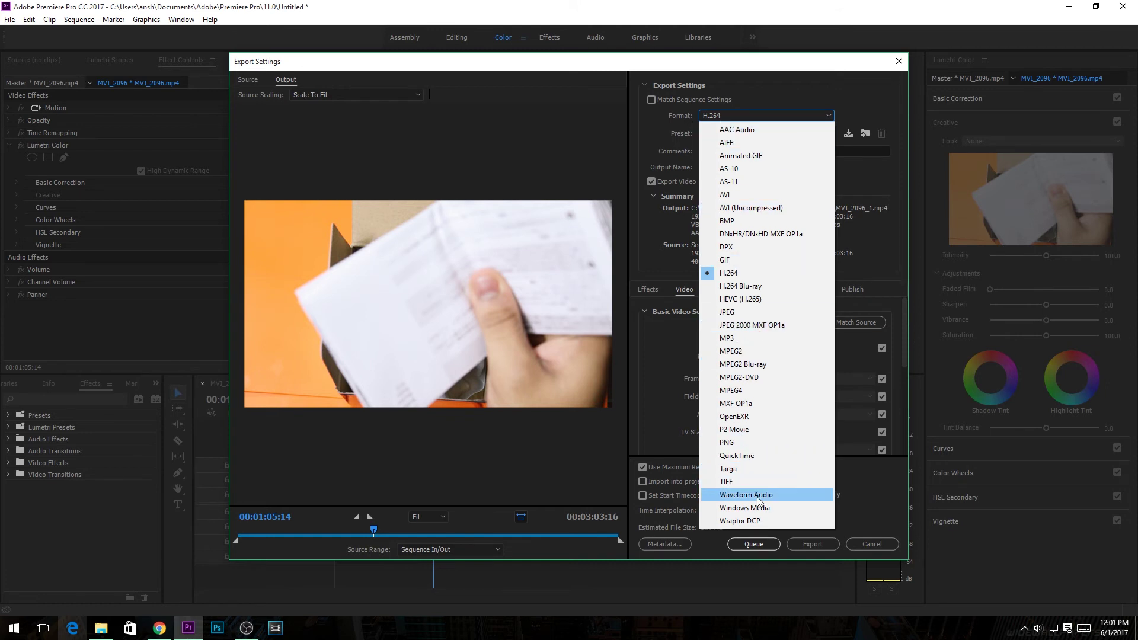
Step: Keep H.264 as the export format and bring up the Preset list
click(782, 274)
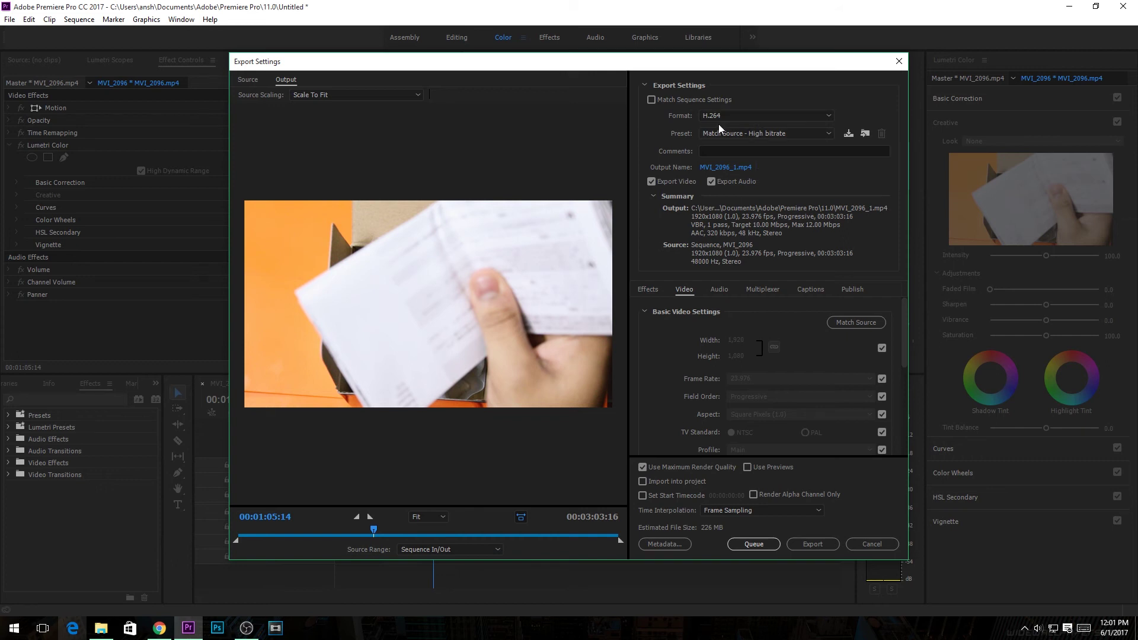
click(739, 136)
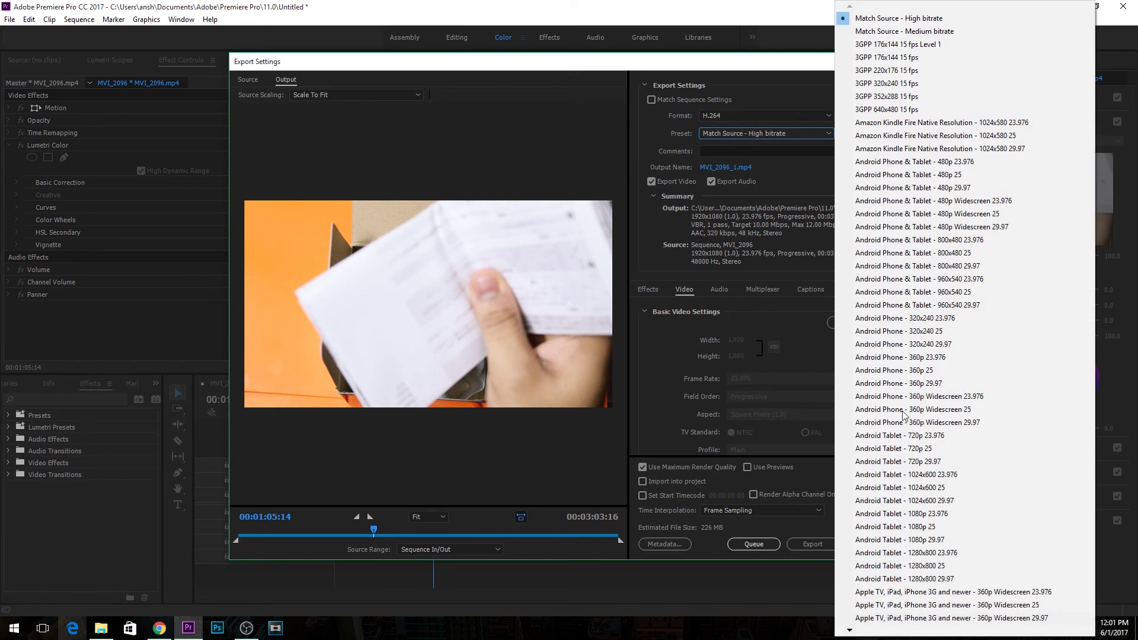
Step: Choose the YouTube 1080p HD preset, targeting 16 Mbps VBR at about 357 MB
scroll(847, 630, down, 10)
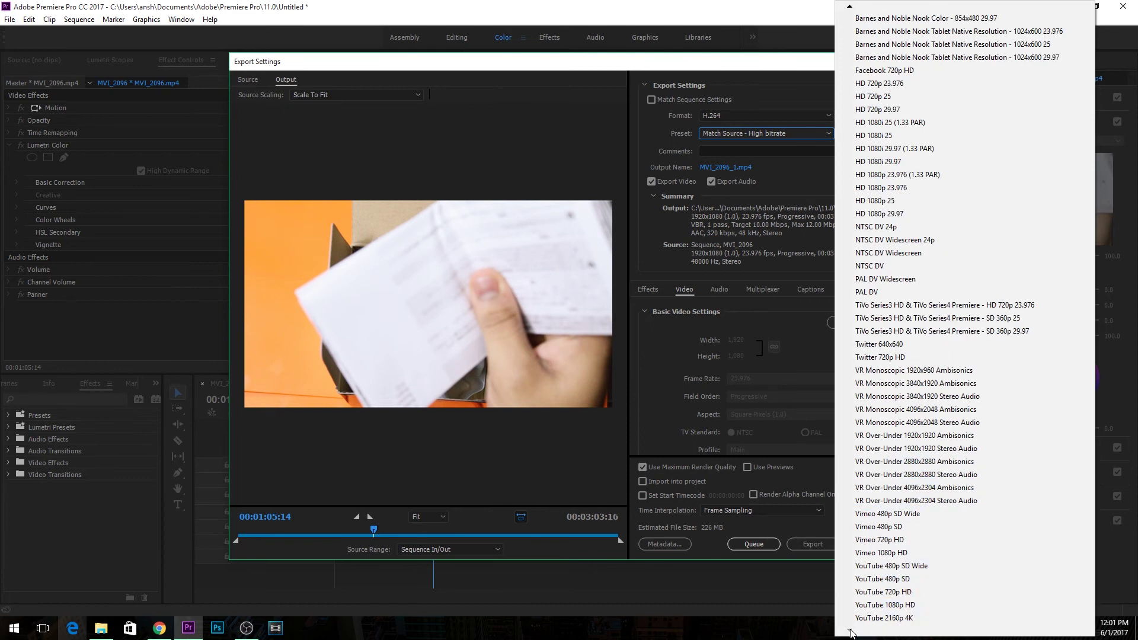
click(909, 606)
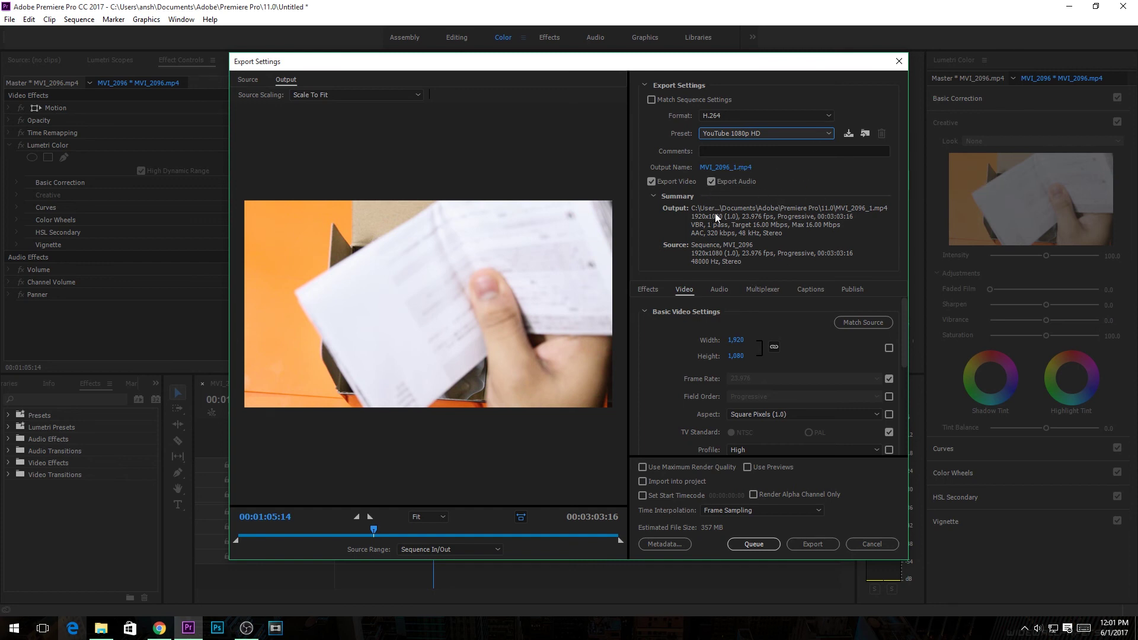
scroll(745, 344, down, 2)
Step: Enable Render at Maximum Depth and Use Maximum Render Quality, then start encoding MVI_2096_1.mp4
scroll(745, 345, down, 2)
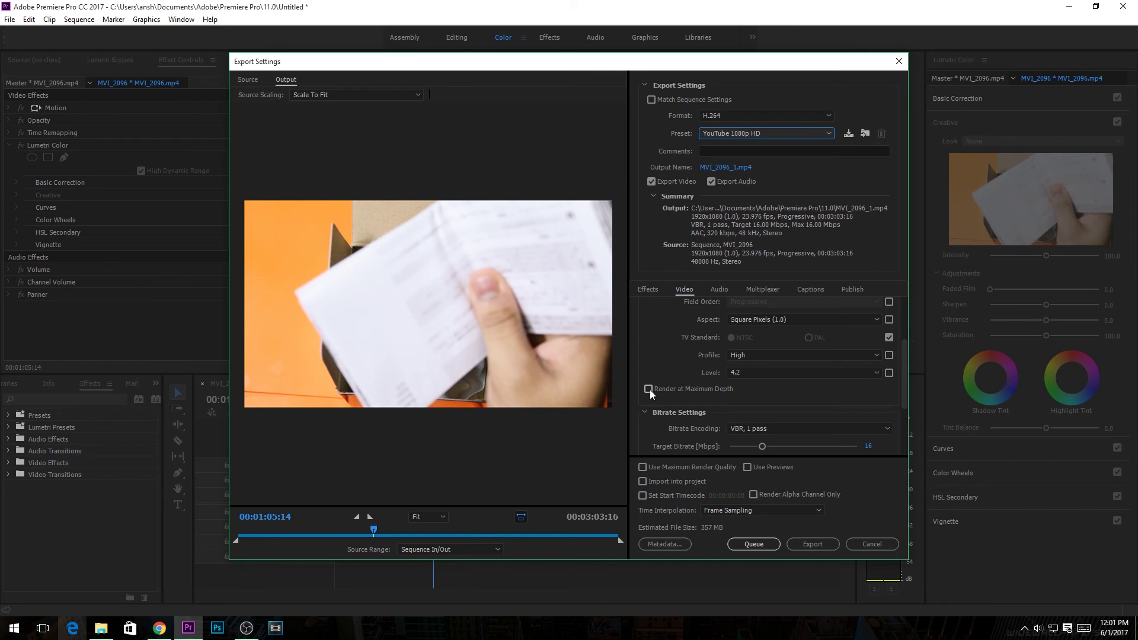
click(649, 390)
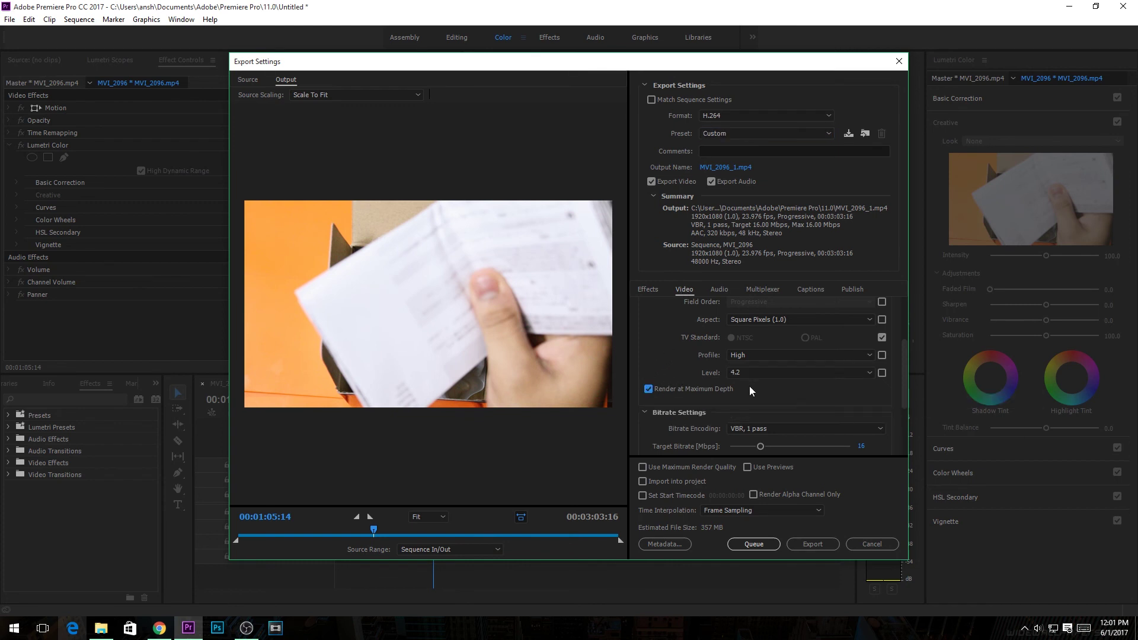
scroll(652, 392, down, 3)
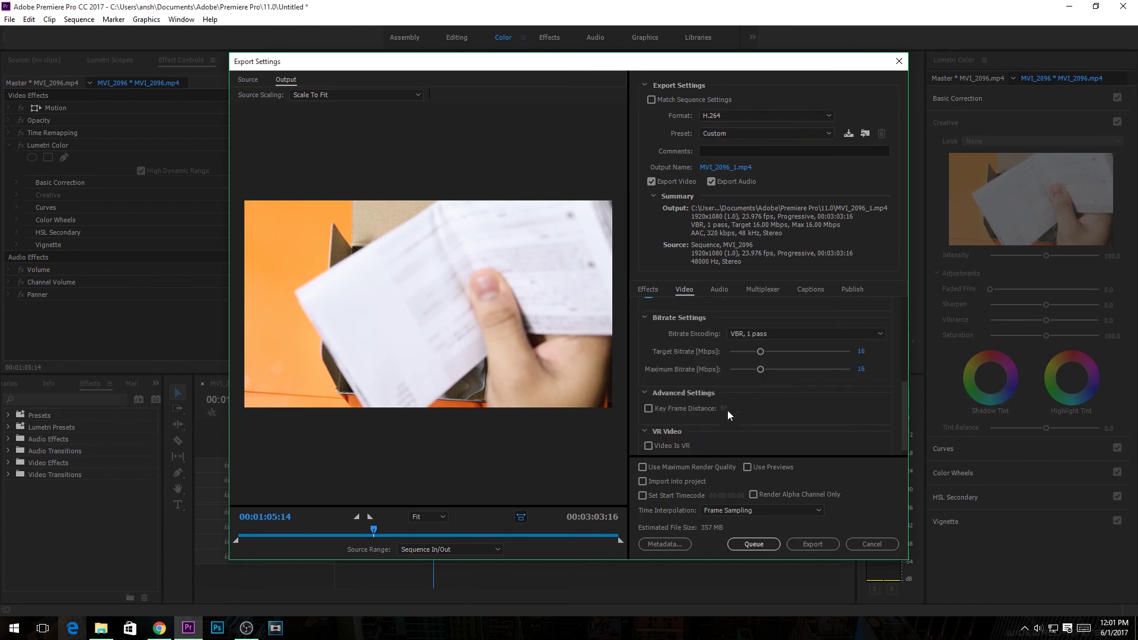
click(642, 467)
scroll(732, 425, up, 5)
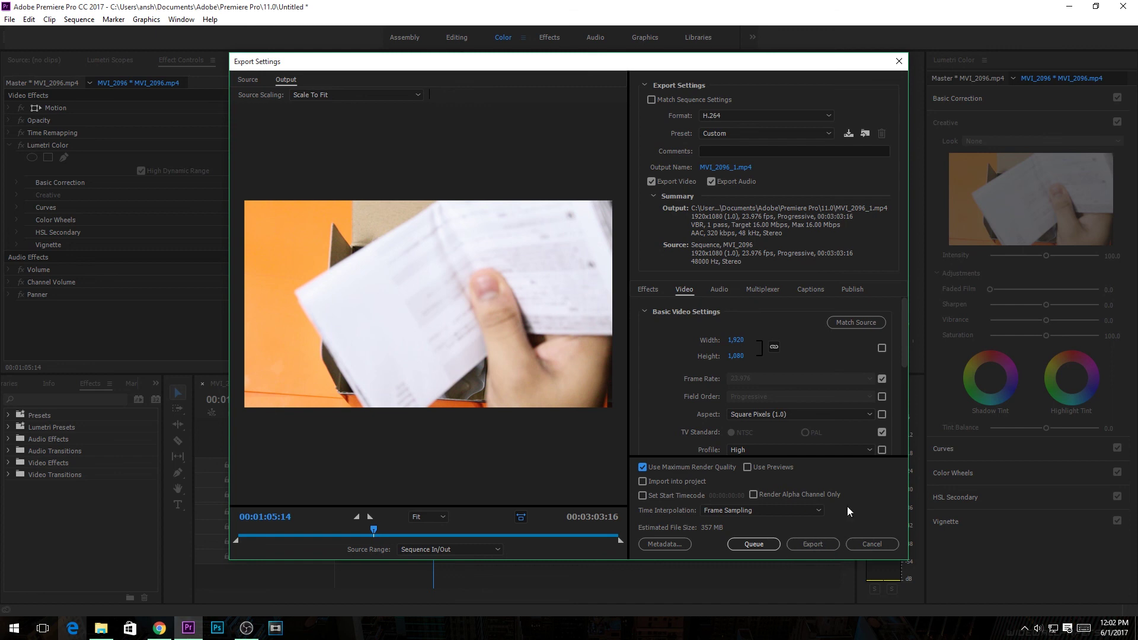
click(812, 544)
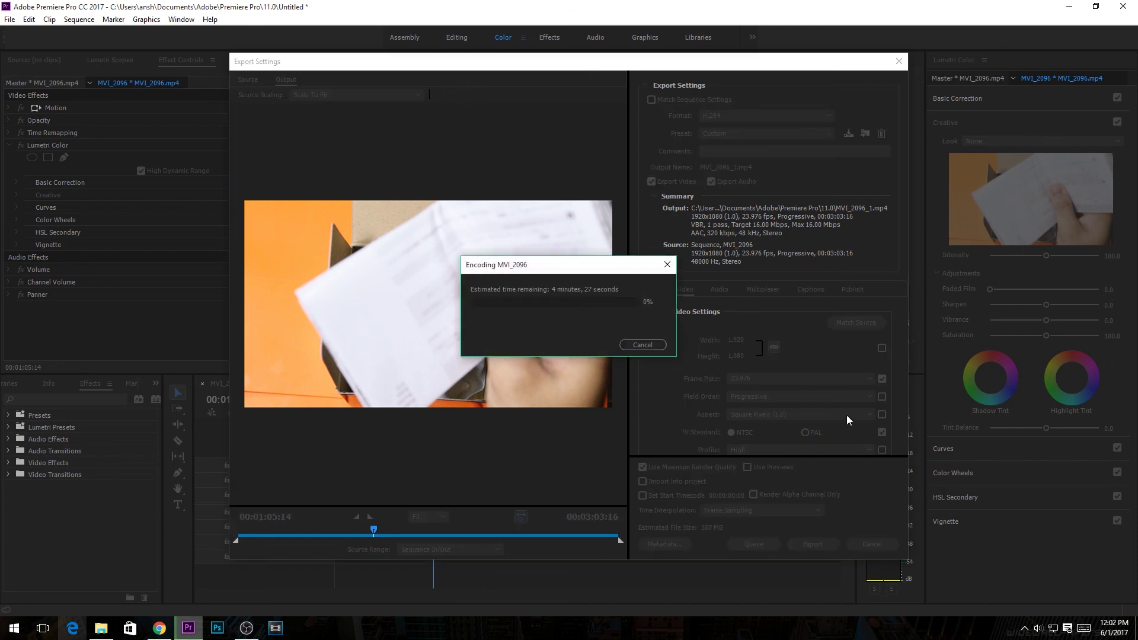